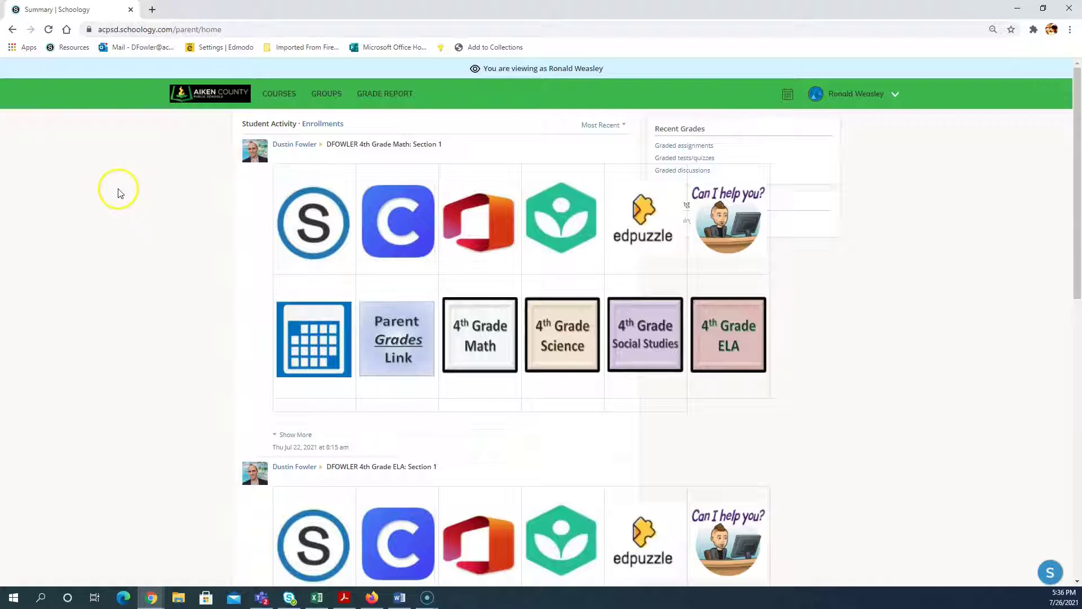
Select and copy the whole Generic Progress Report Letter, title through grades link, in Word
key(alt+Tab)
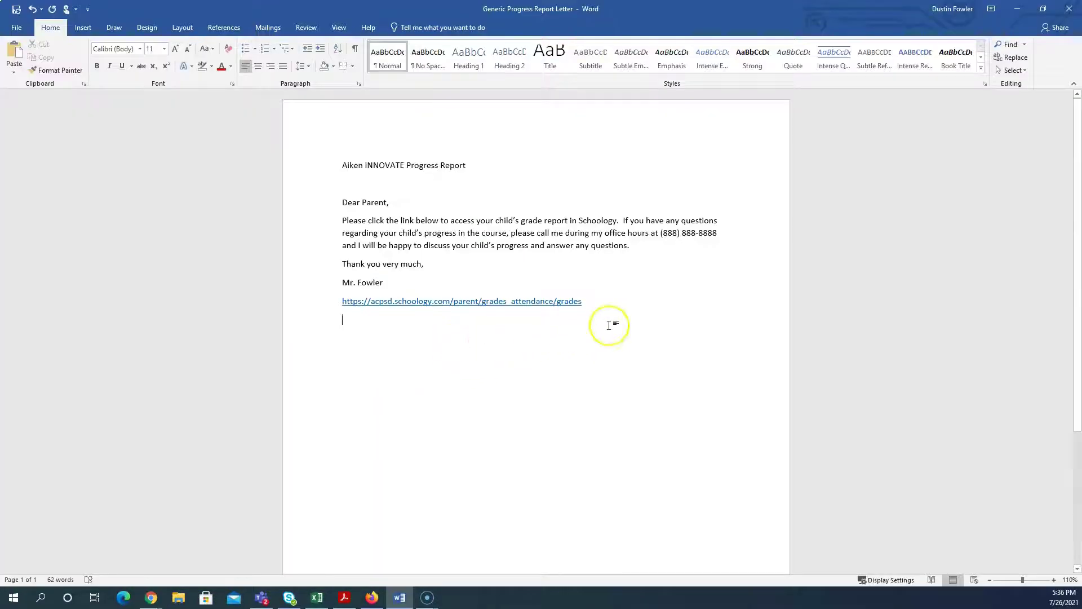
drag(541, 315, 331, 160)
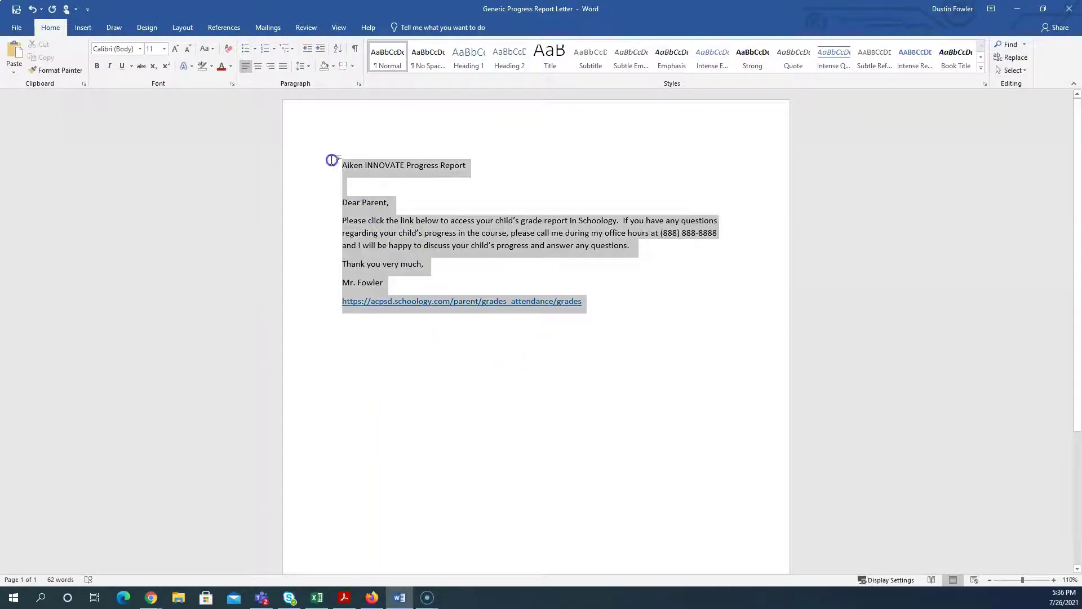
click(406, 381)
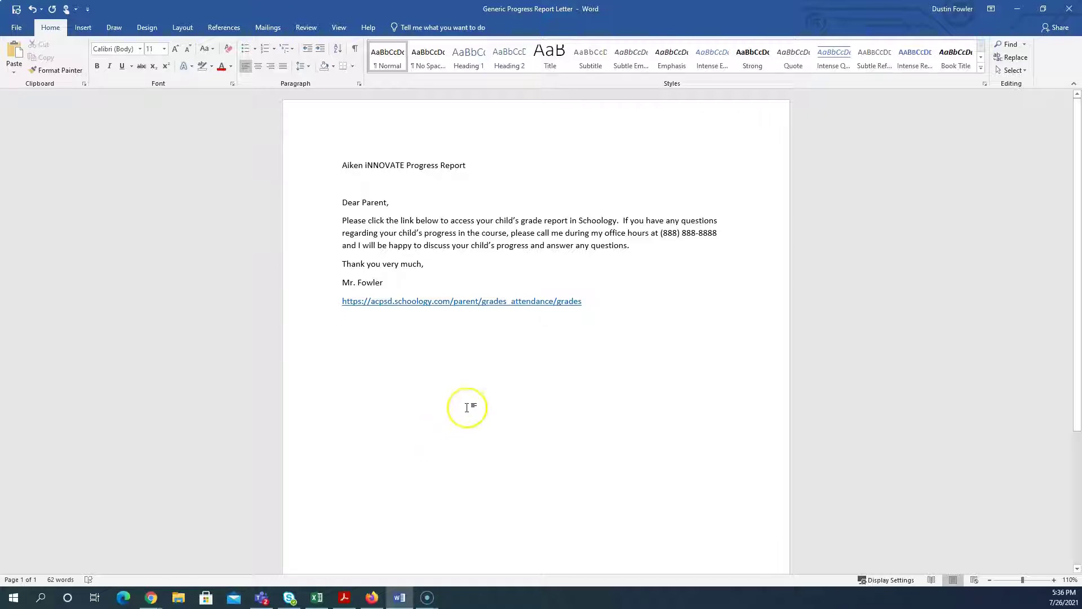
key(ctrl+a)
key(ctrl+c)
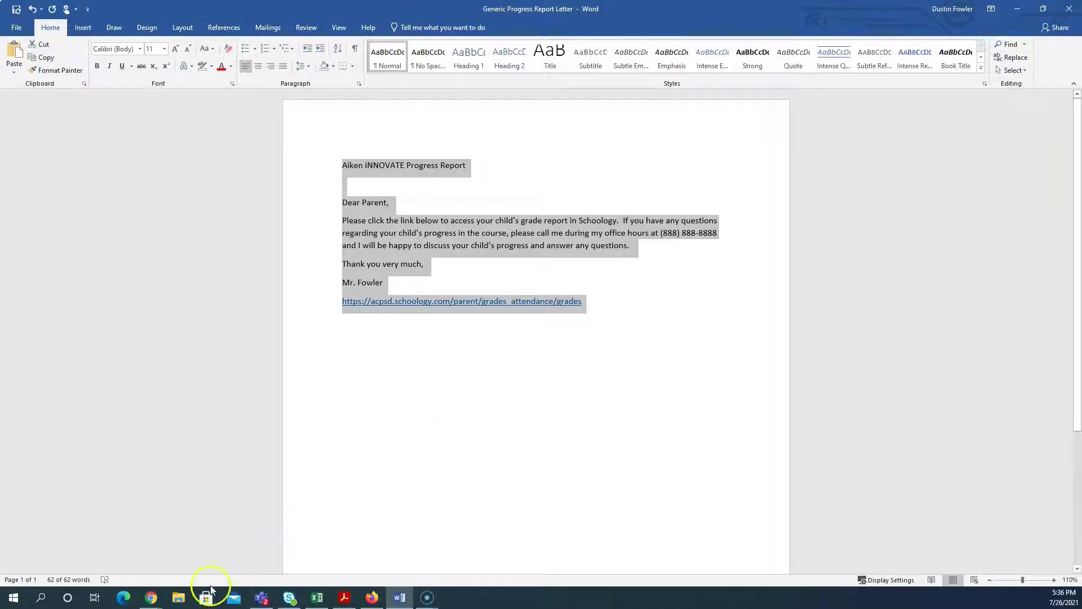
Start a new course message from Course Options, addressed to Parents only
click(151, 598)
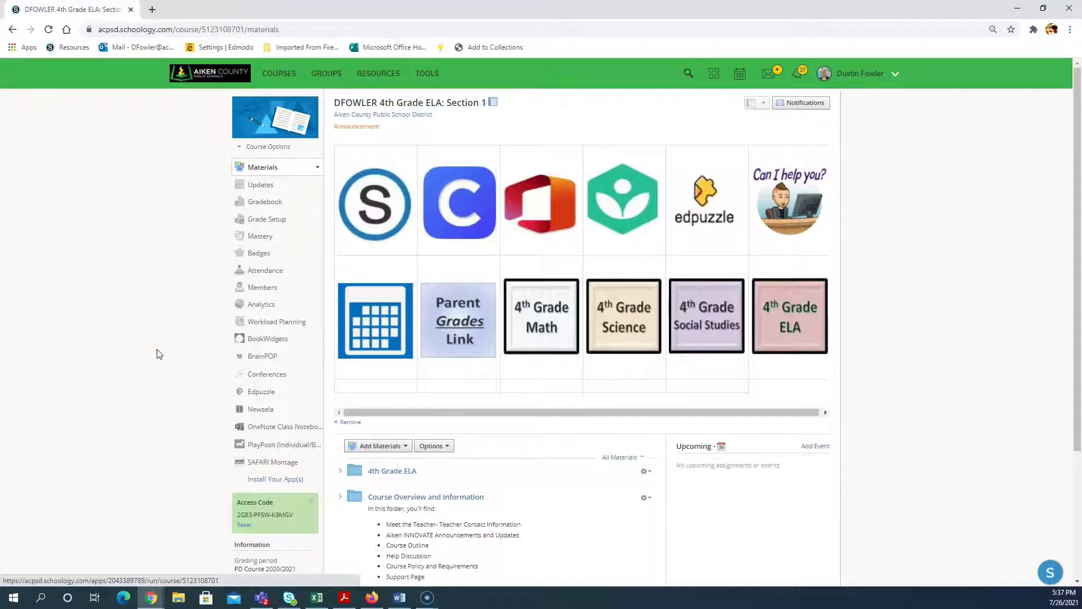
click(268, 146)
click(271, 177)
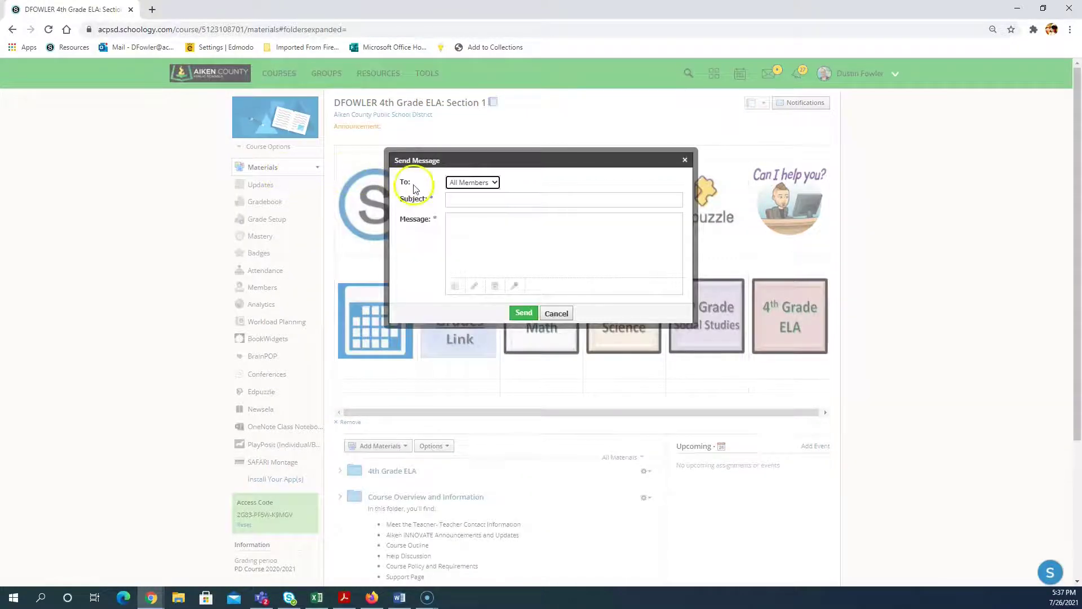
click(465, 185)
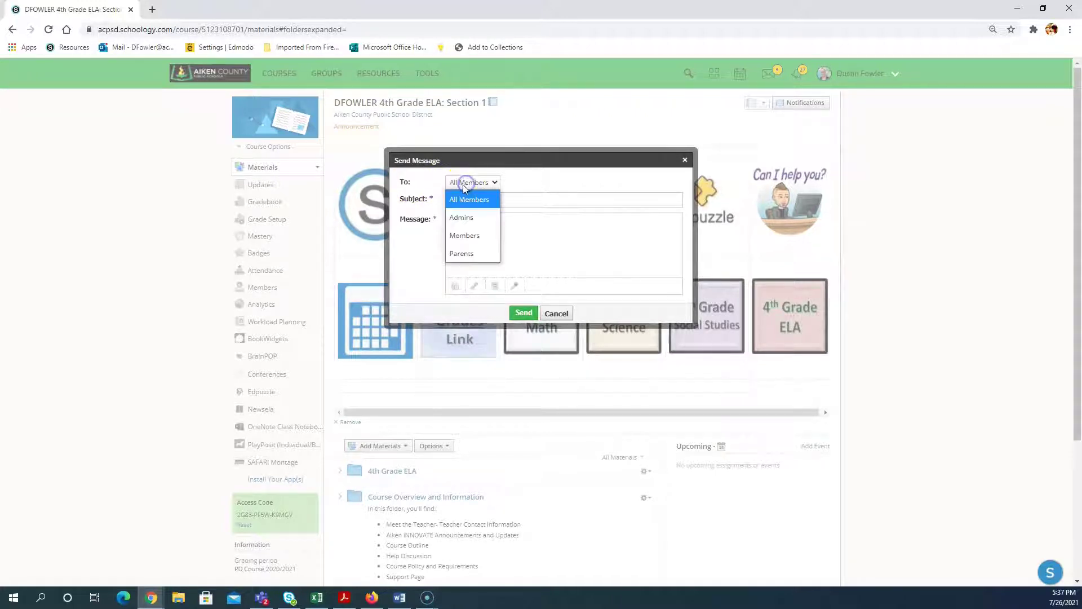
click(466, 221)
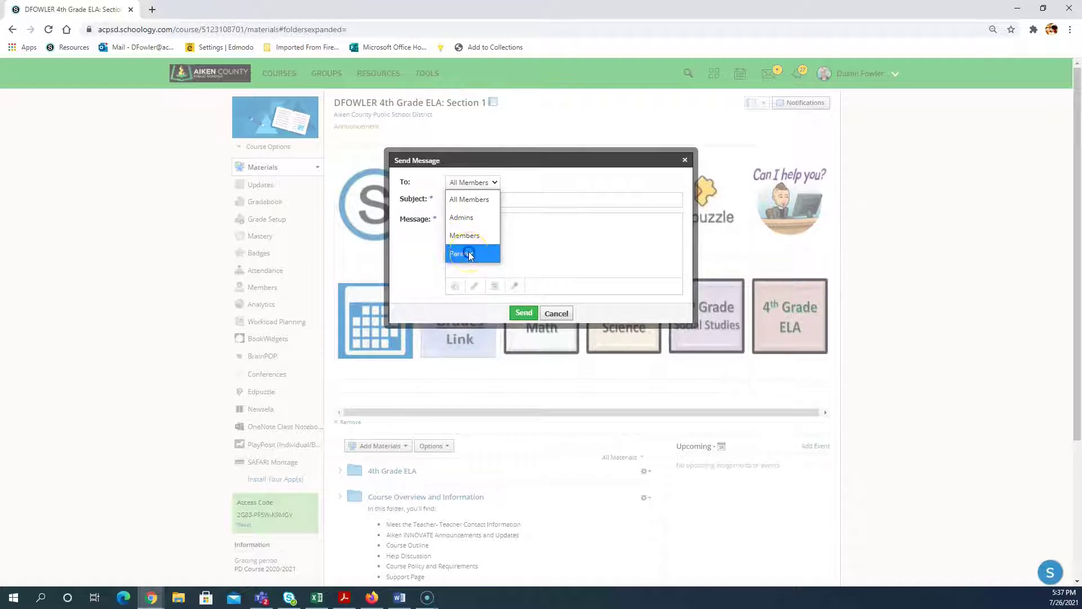
click(471, 256)
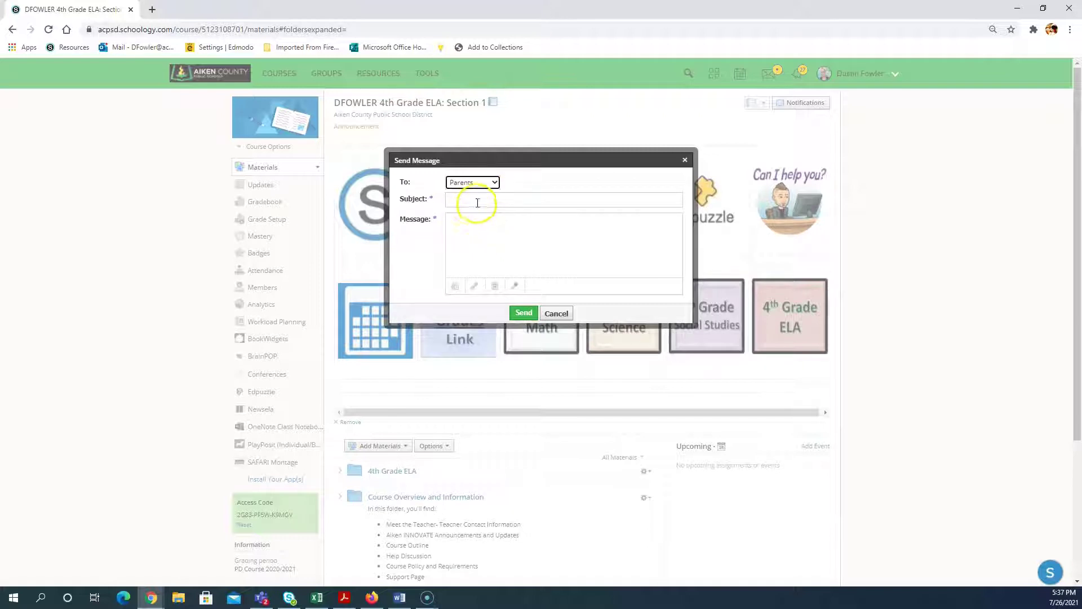
Give the message its Progress Report subject, paste the letter with grades link, and send it
click(476, 201)
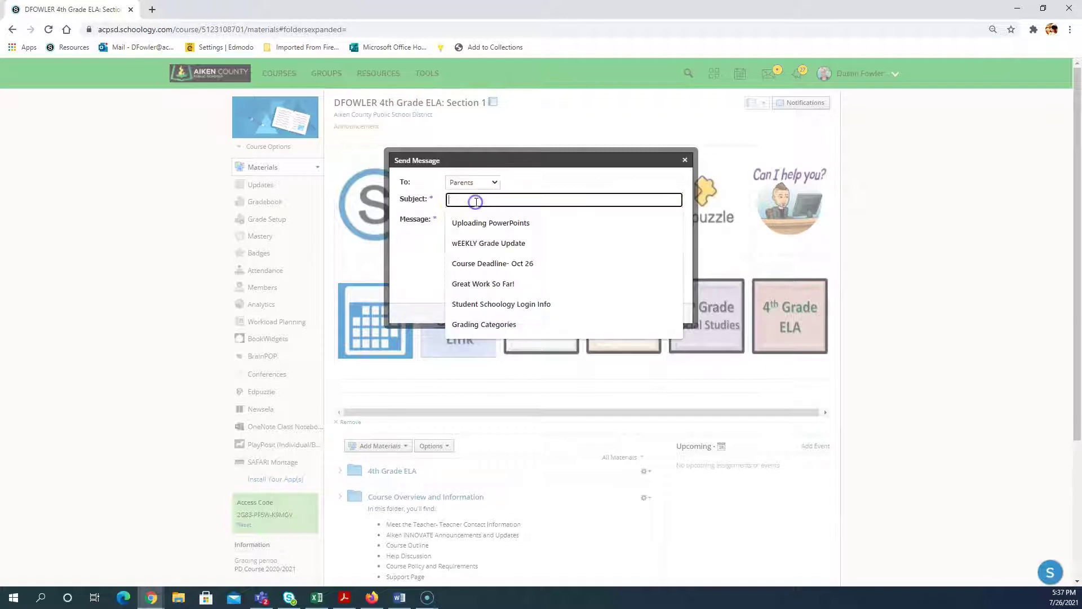
text(Progress Reportw)
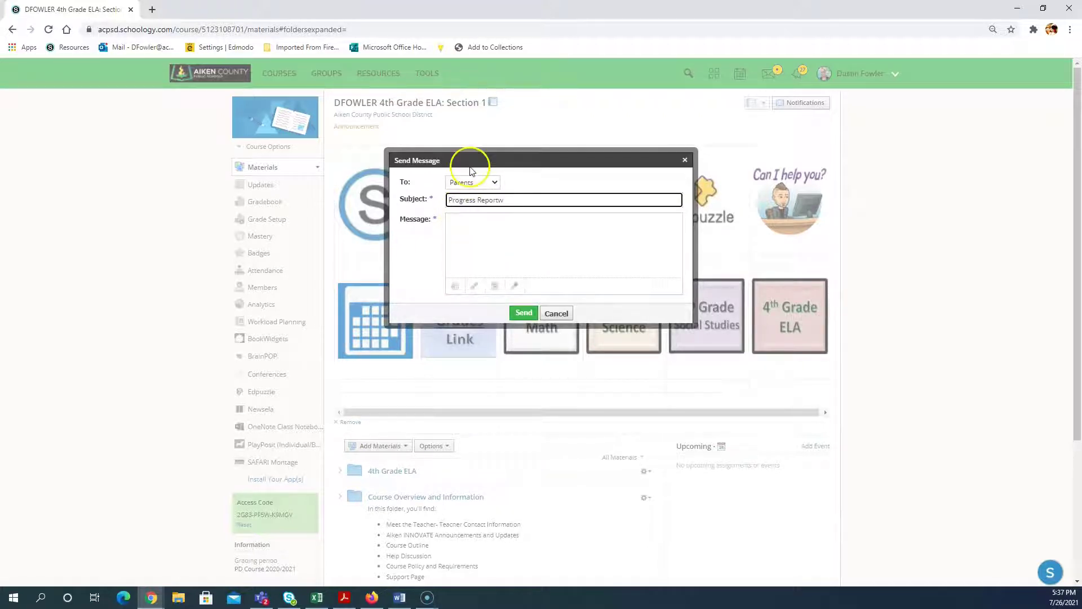
click(522, 250)
key(ctrl+v)
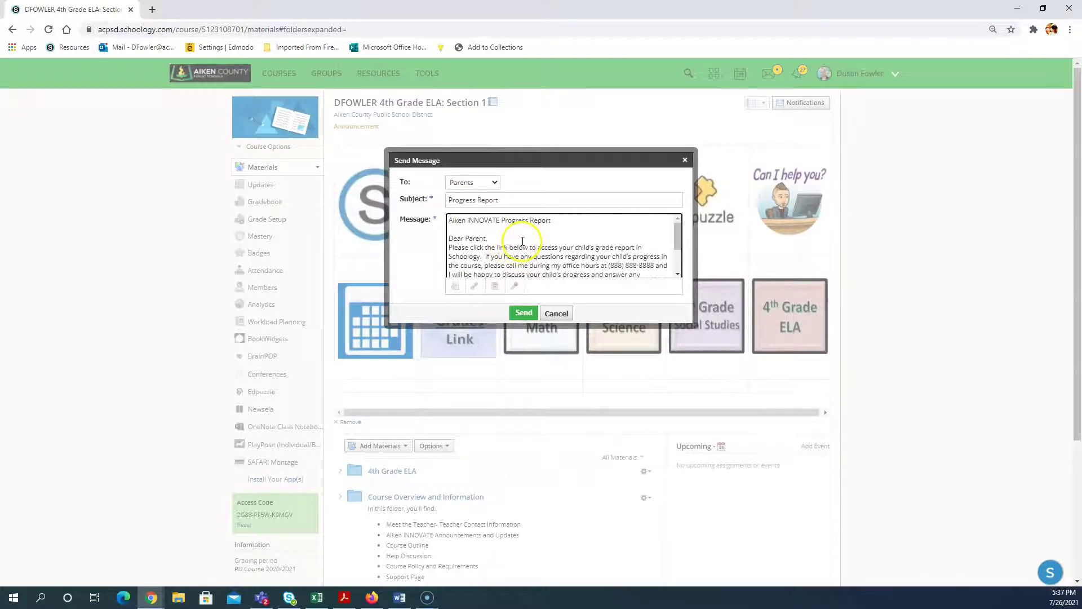
scroll(522, 246, down, 3)
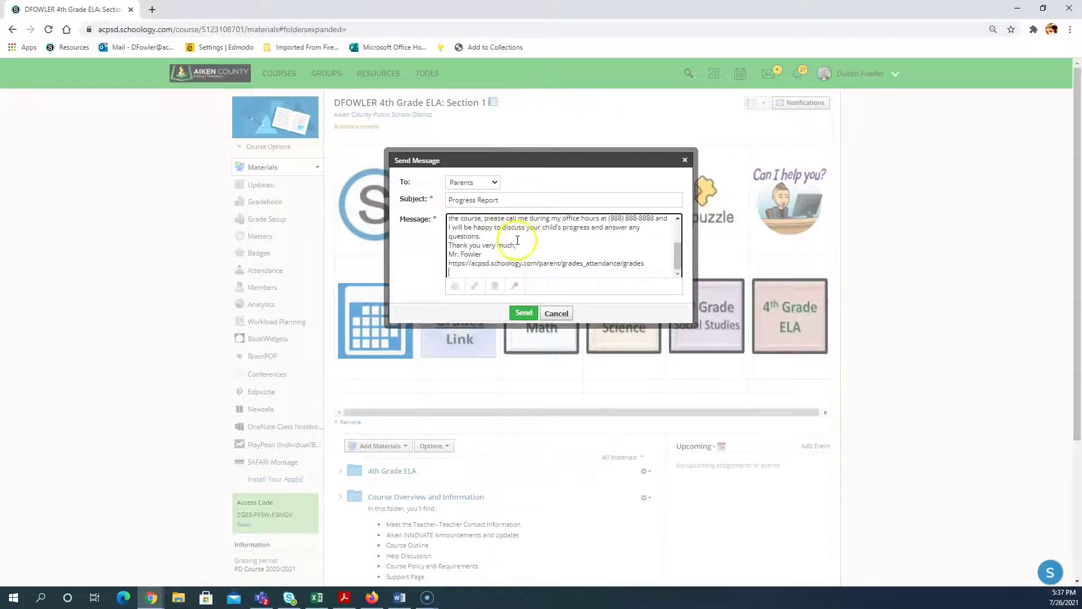
click(523, 314)
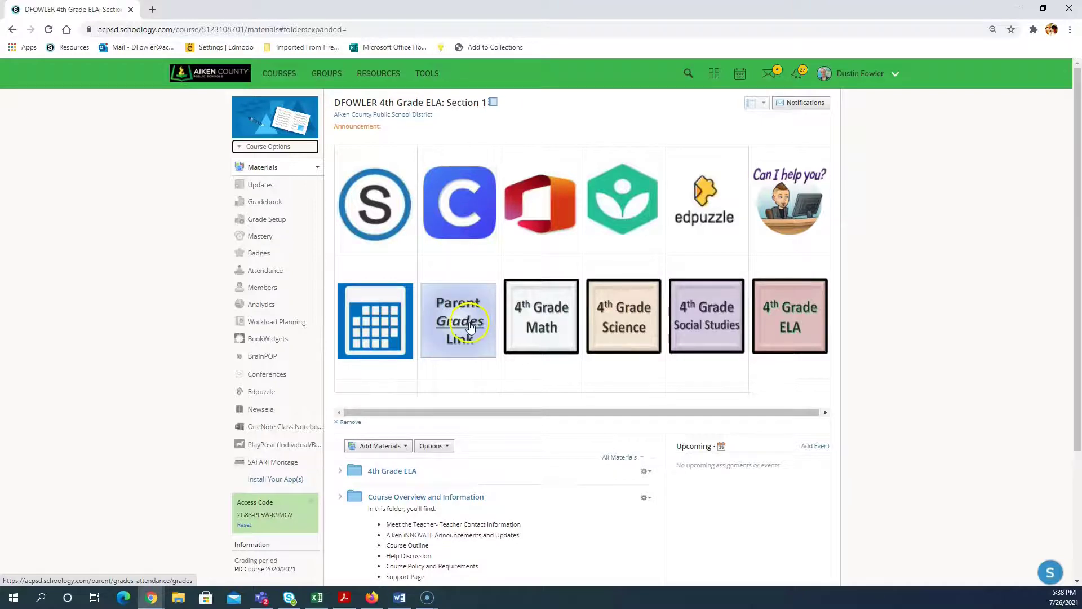
Test the Parent Grades Link tile, which shows a Private Access Only notice
click(463, 323)
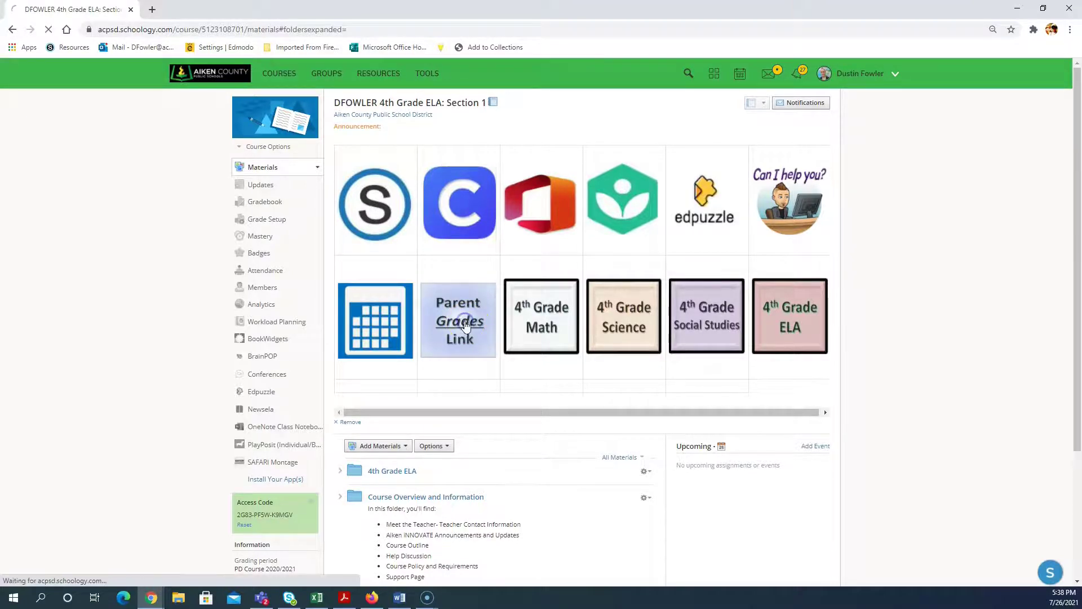